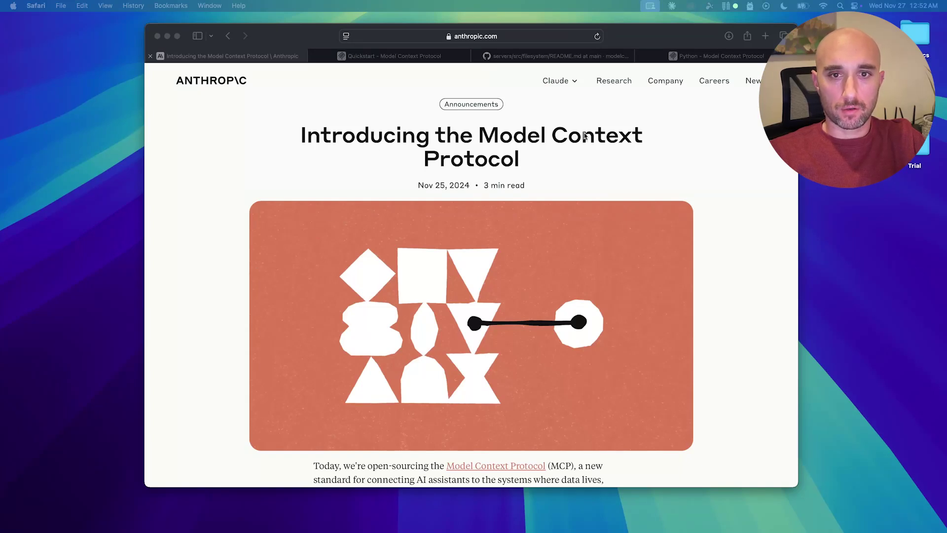
# Read the opening paragraphs of the Model Context Protocol announcement, examining how it connects AI assistants to data and addresses information silos.
pyautogui.scroll(-1, 395, 157)
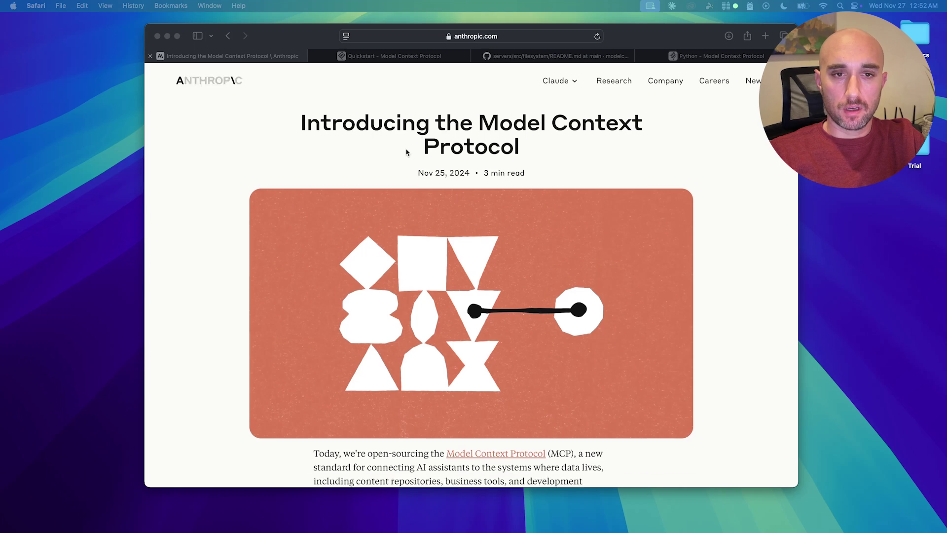
pyautogui.scroll(1, 394, 157)
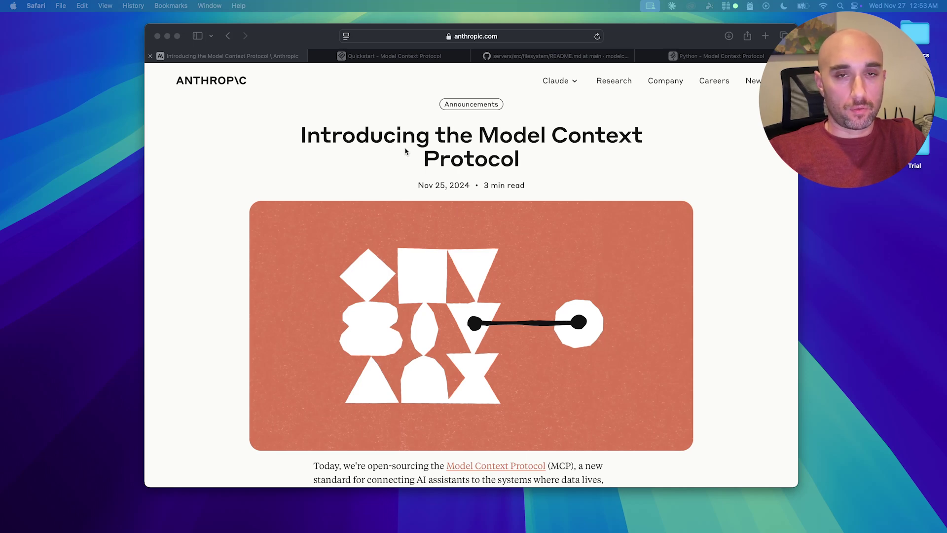
pyautogui.scroll(-5, 393, 158)
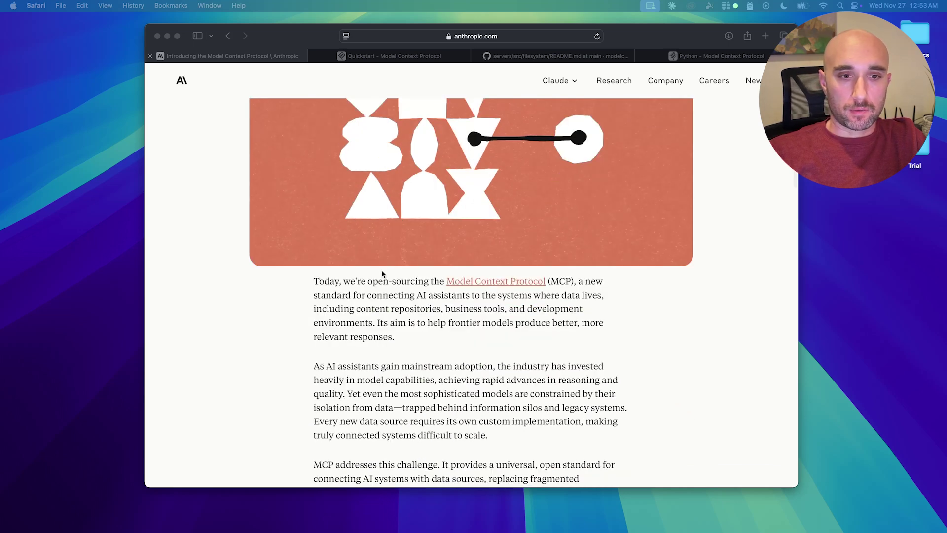
pyautogui.click(425, 282)
pyautogui.moveTo(404, 281); pyautogui.dragTo(556, 294)
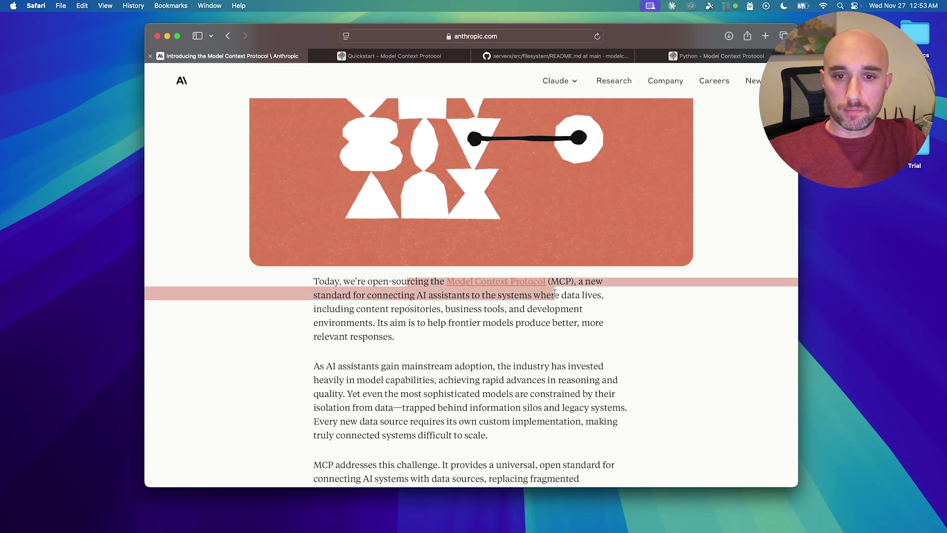
pyautogui.click(349, 295)
pyautogui.moveTo(404, 295); pyautogui.dragTo(583, 300)
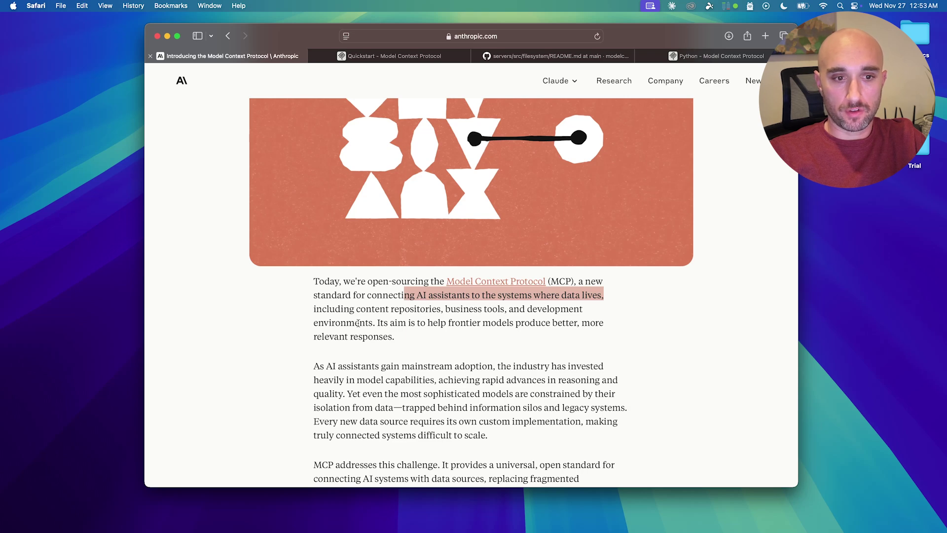
pyautogui.scroll(-2, 422, 321)
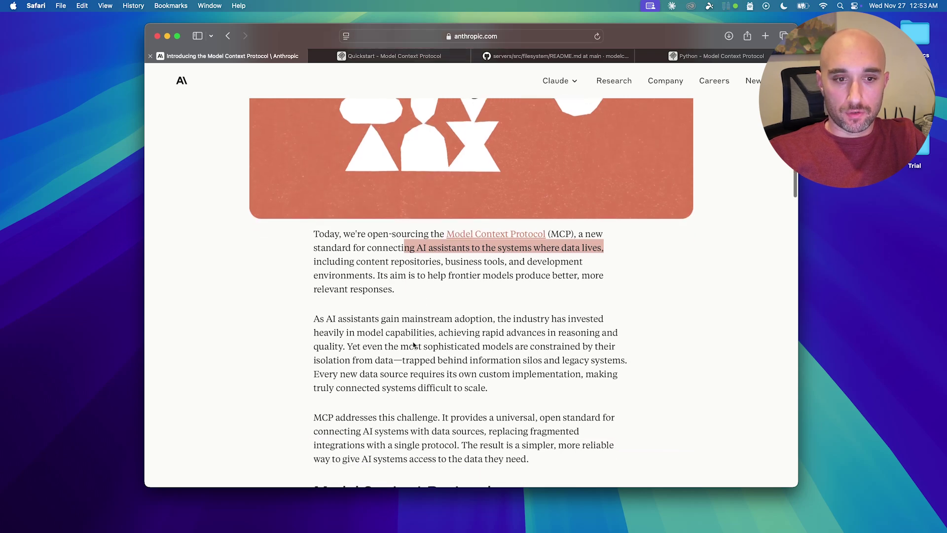
pyautogui.moveTo(410, 347); pyautogui.dragTo(533, 360)
pyautogui.click(412, 360)
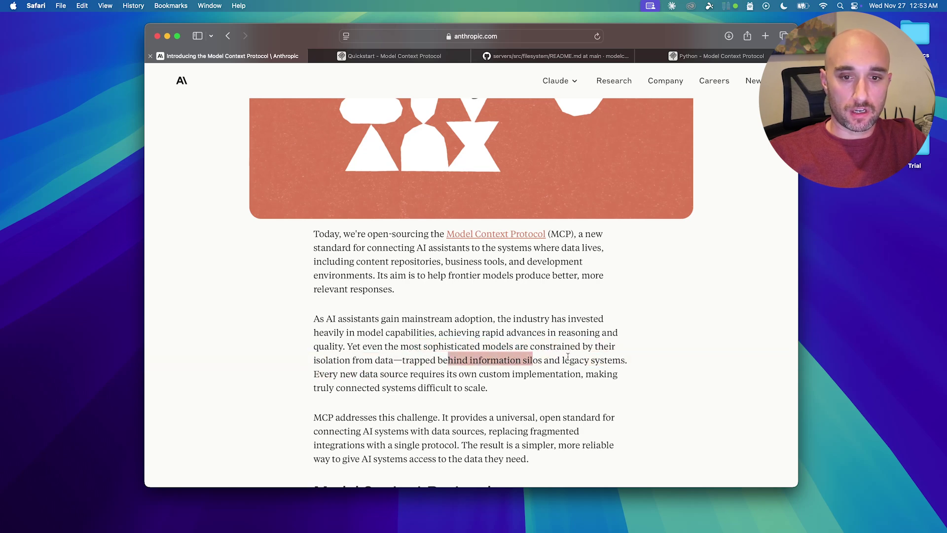
# Review the announcement's Model Context Protocol section and open the linked Claude Desktop apps page.
pyautogui.scroll(-2, 395, 370)
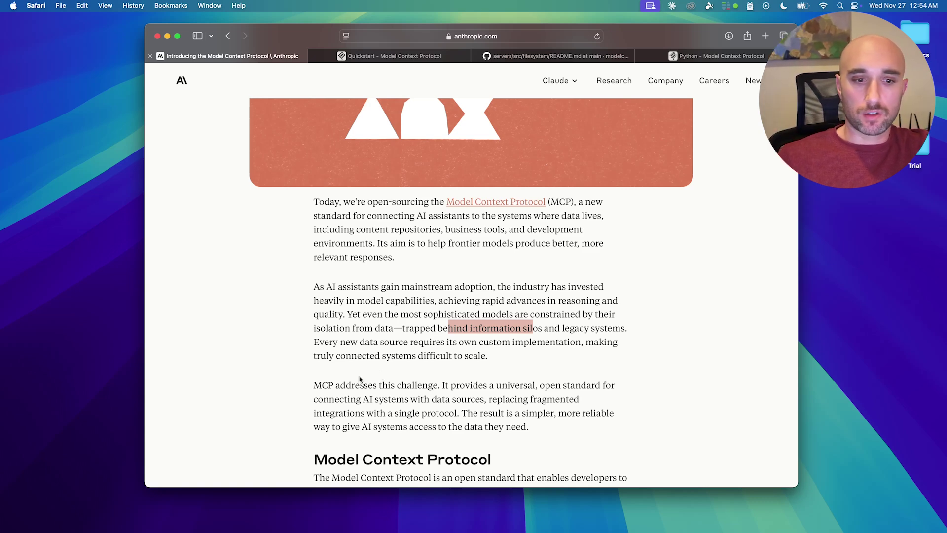
pyautogui.scroll(-3, 375, 368)
pyautogui.scroll(-5, 304, 347)
pyautogui.moveTo(484, 295); pyautogui.dragTo(415, 240)
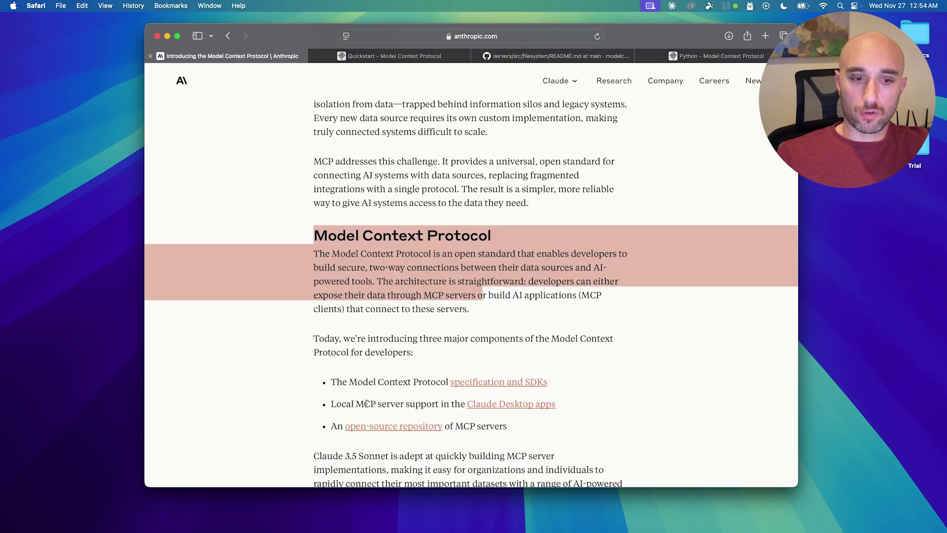
pyautogui.click(507, 406)
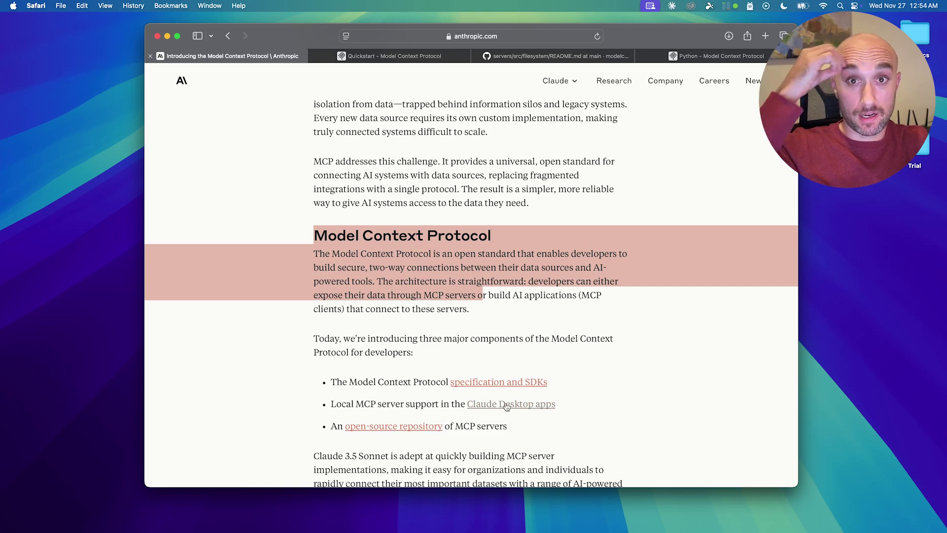
# Switch to the Quickstart documentation and examine the General Architecture diagram, its MCP host, and the prerequisites.
pyautogui.click(390, 56)
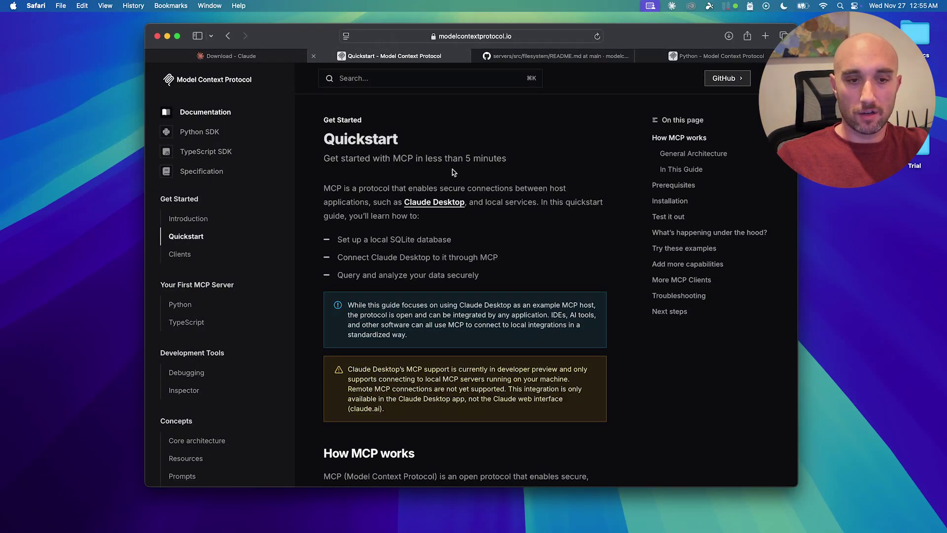
pyautogui.scroll(-1, 452, 170)
pyautogui.scroll(-7, 452, 171)
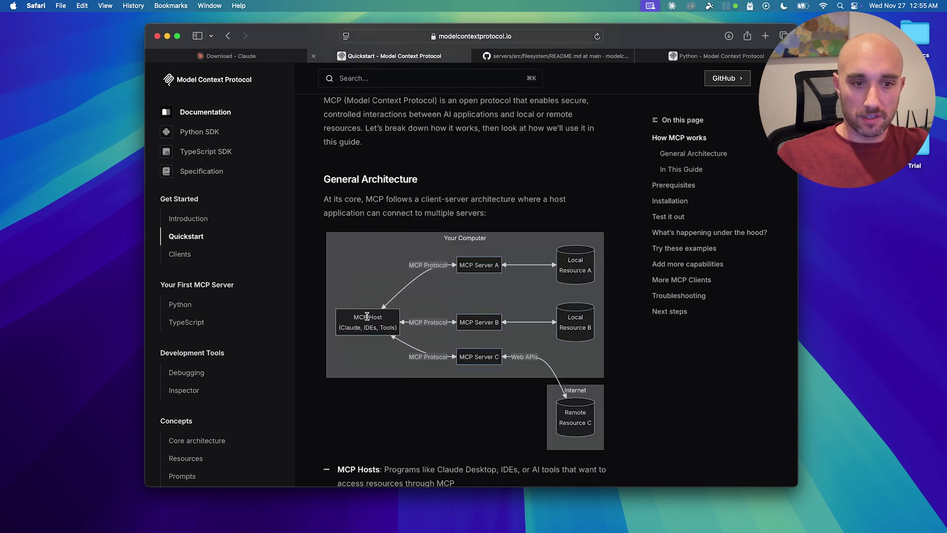
pyautogui.moveTo(363, 314); pyautogui.dragTo(401, 309)
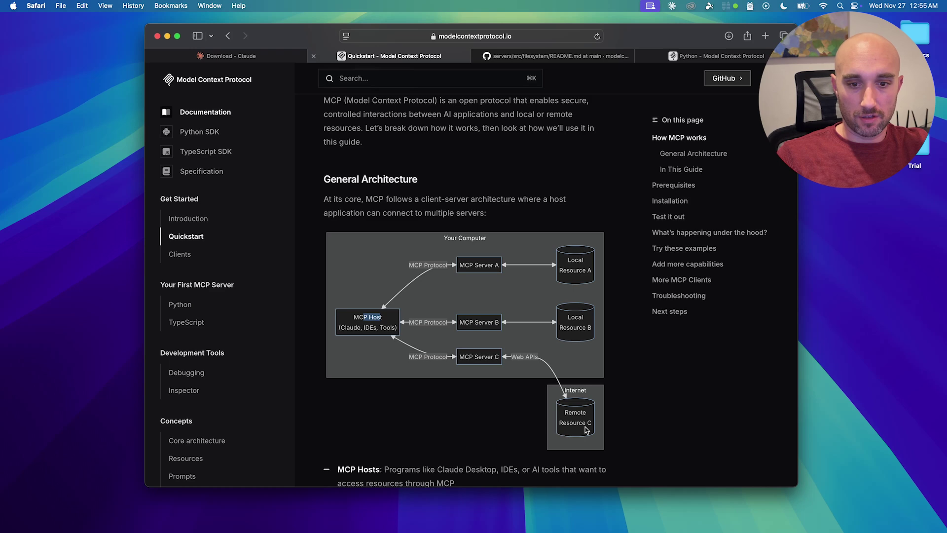
pyautogui.scroll(-10, 586, 430)
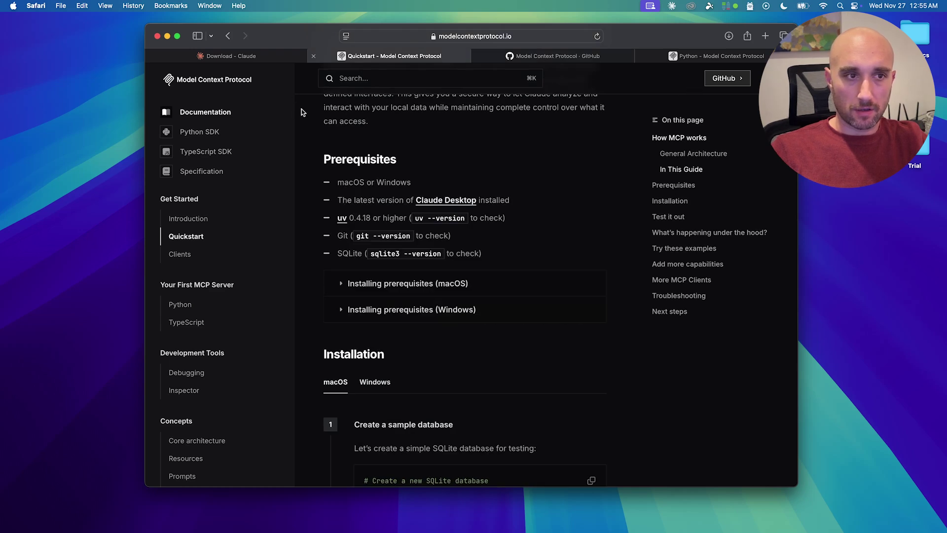
pyautogui.scroll(10, 346, 141)
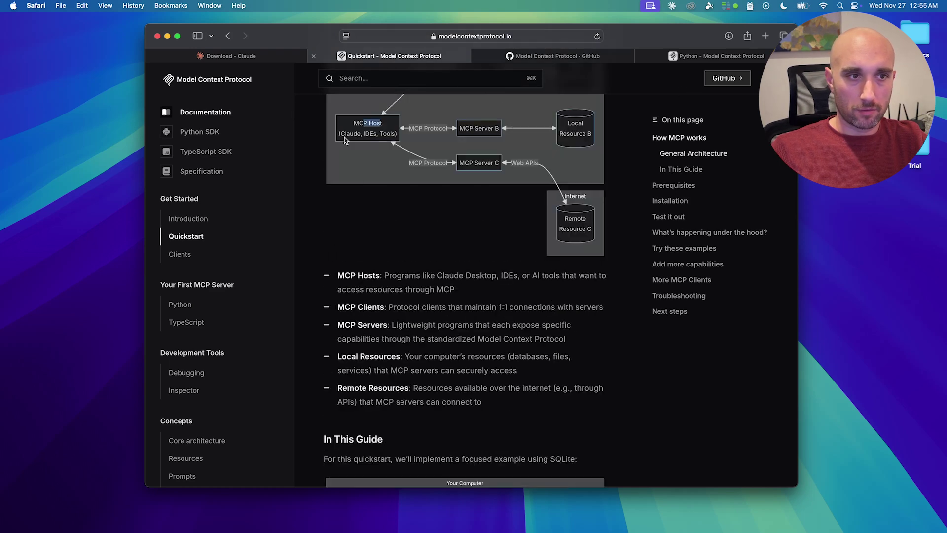
# Open the Model Context Protocol organization on GitHub and go to its servers repository.
pyautogui.click(723, 80)
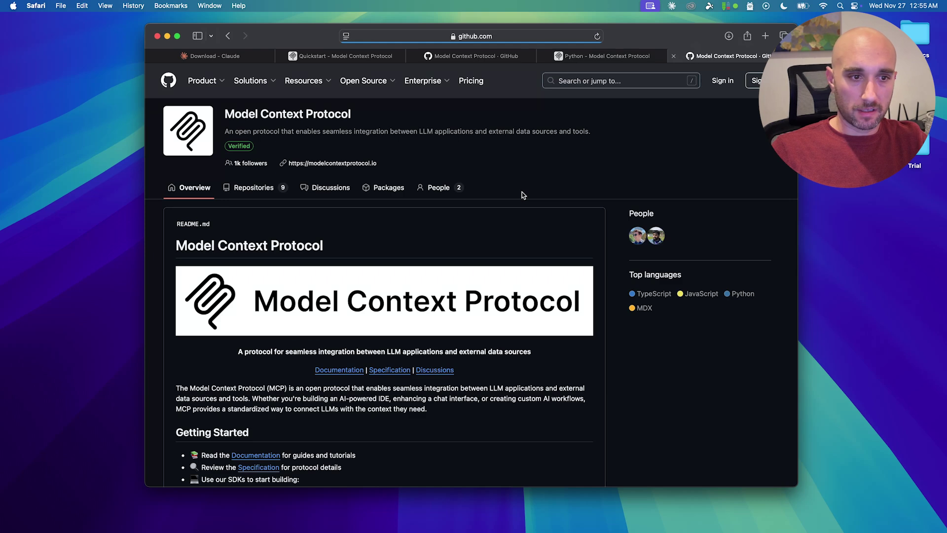
pyautogui.scroll(-3, 522, 193)
pyautogui.scroll(-1, 305, 382)
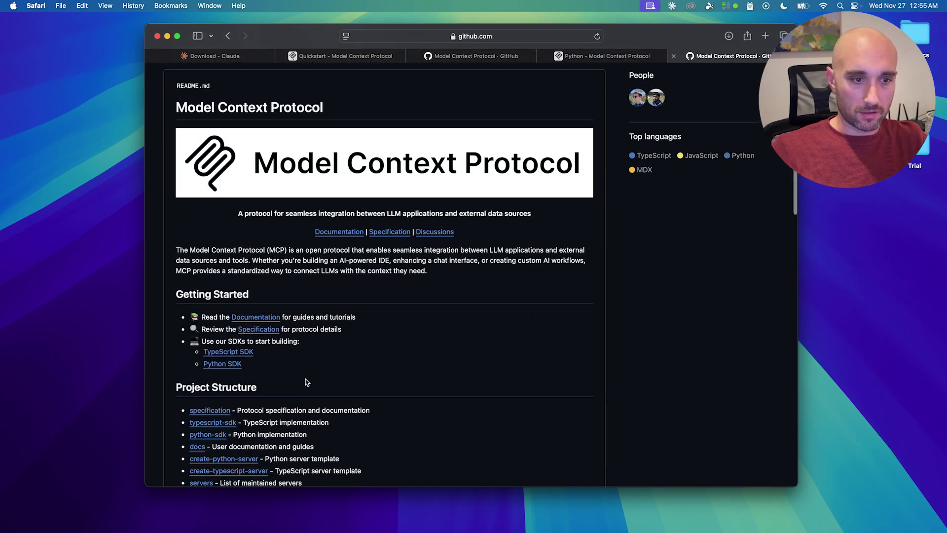
pyautogui.scroll(-12, 340, 382)
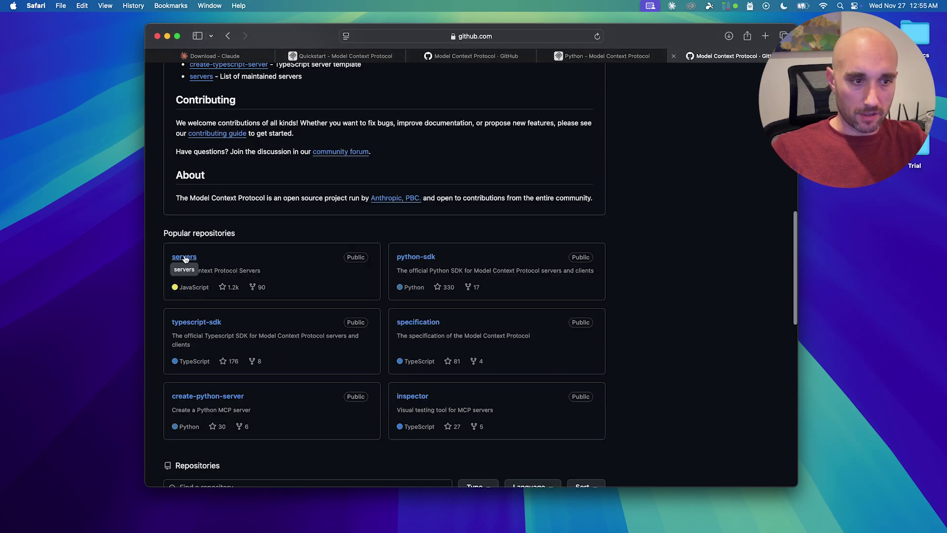
pyautogui.click(186, 257)
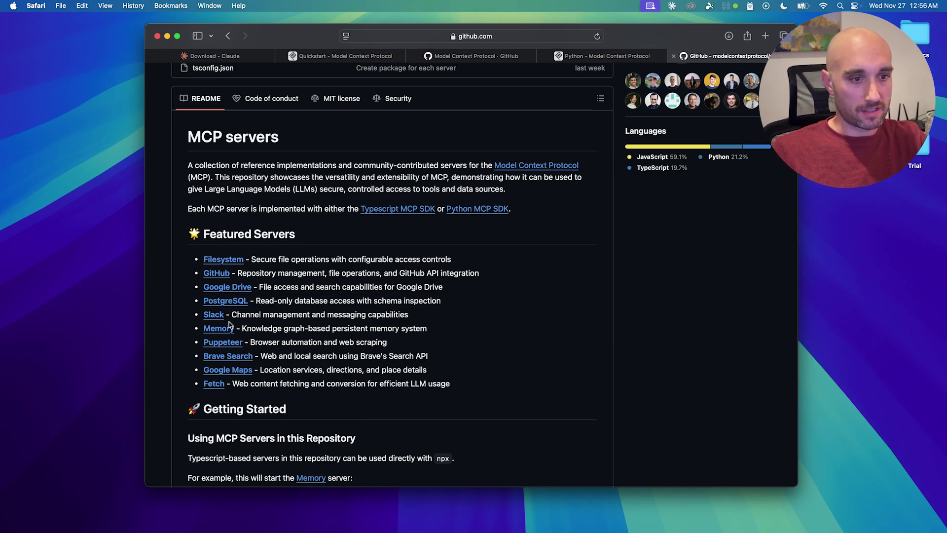
# Review the Featured Servers list in the README, including the Memory and Brave Search descriptions.
pyautogui.moveTo(282, 328); pyautogui.dragTo(416, 327)
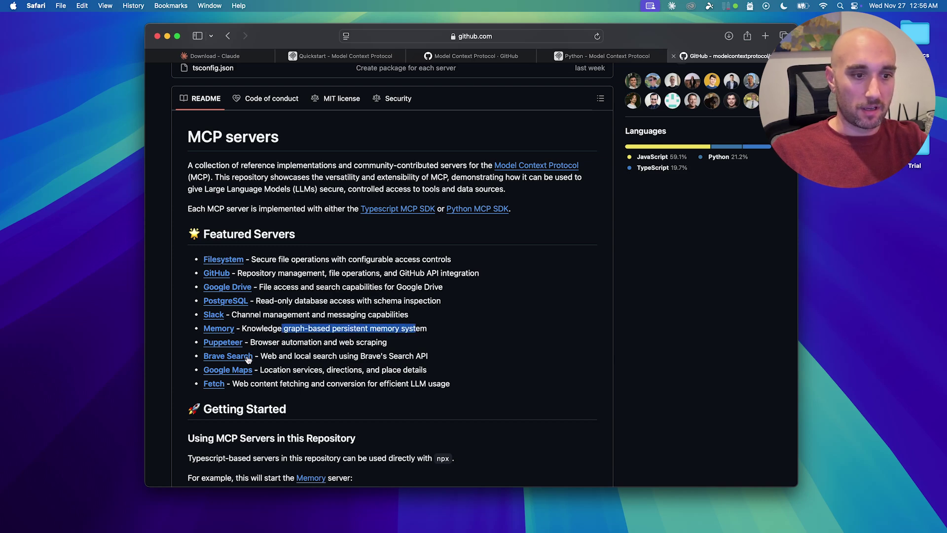
pyautogui.moveTo(271, 355); pyautogui.dragTo(311, 356)
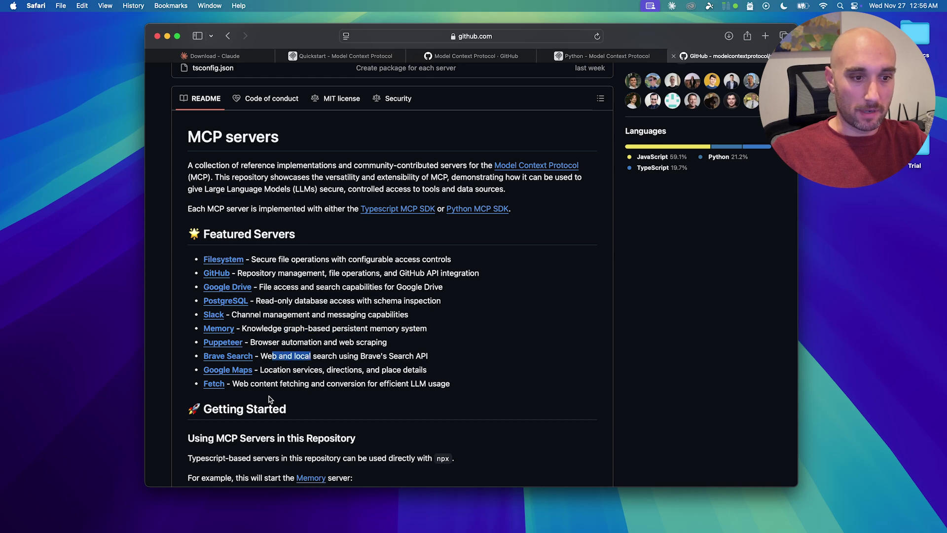
pyautogui.click(277, 282)
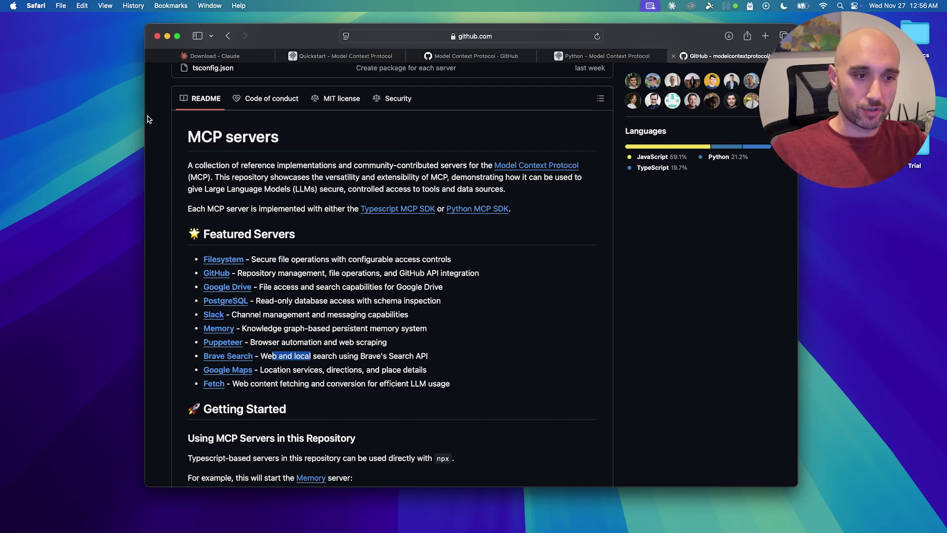
# Open the Filesystem server's page and select the JSON configuration block under Usage with Claude Desktop.
pyautogui.click(223, 263)
pyautogui.scroll(-1, 381, 354)
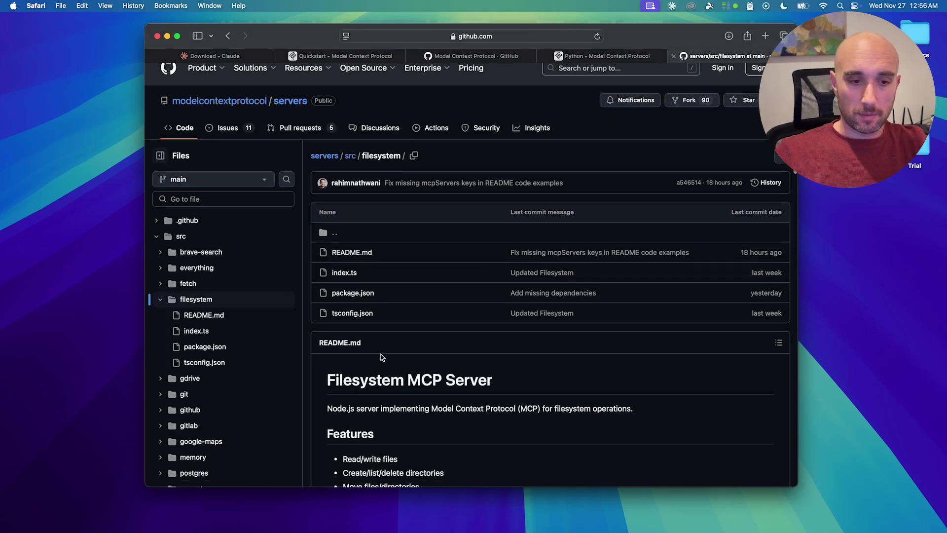
pyautogui.scroll(-5, 413, 411)
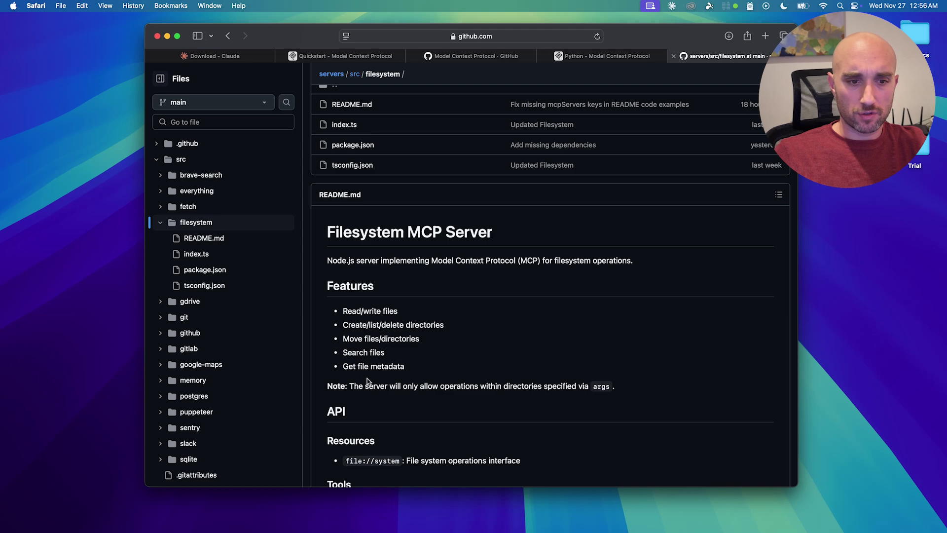
pyautogui.scroll(-20, 418, 408)
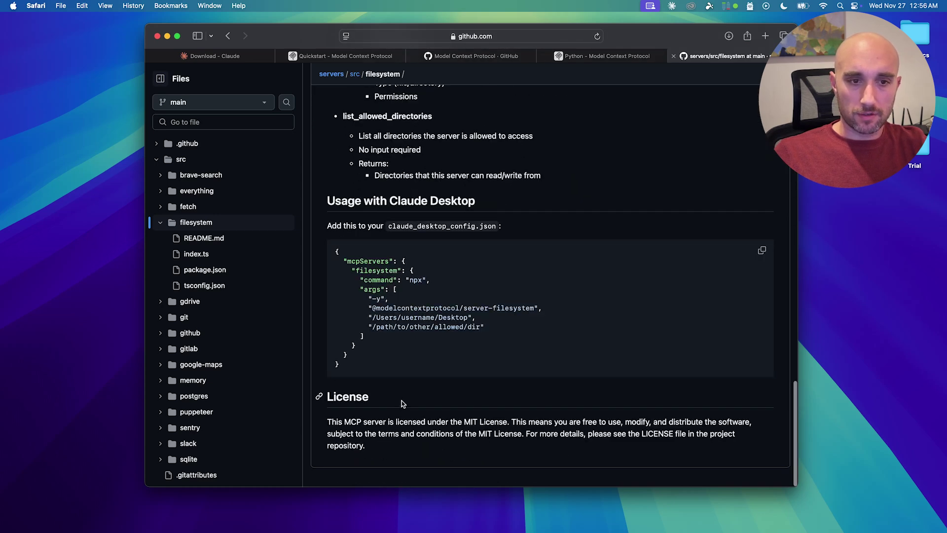
pyautogui.moveTo(360, 367); pyautogui.dragTo(329, 252)
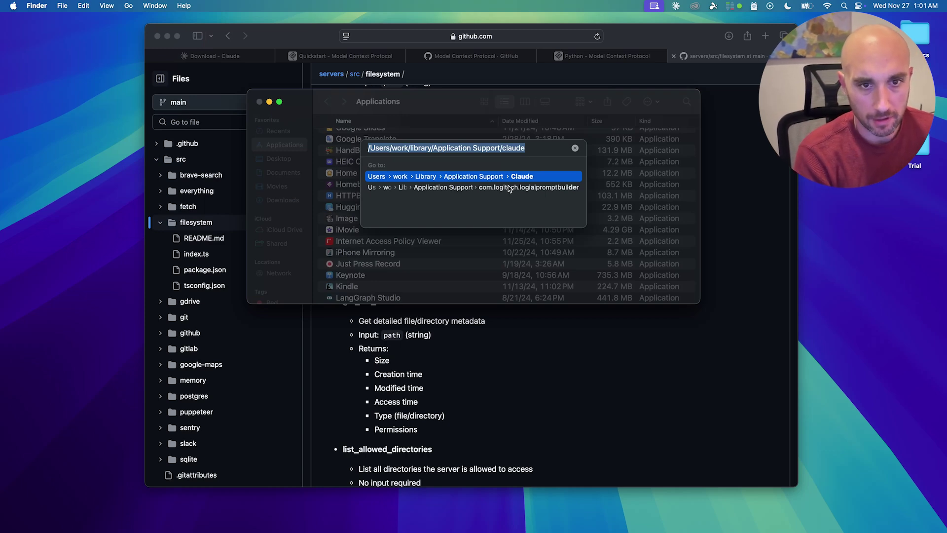
# In Finder, go to the /Users/work/Library/Application Support/Claude folder and open claude_desktop_config.json with TextEdit.
pyautogui.press('Return')
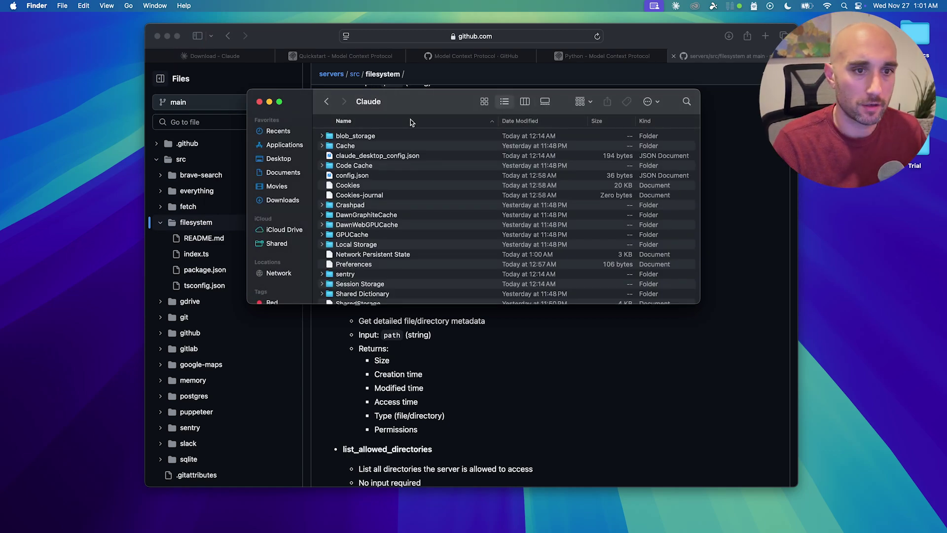
pyautogui.rightClick(418, 155)
pyautogui.moveTo(461, 170)
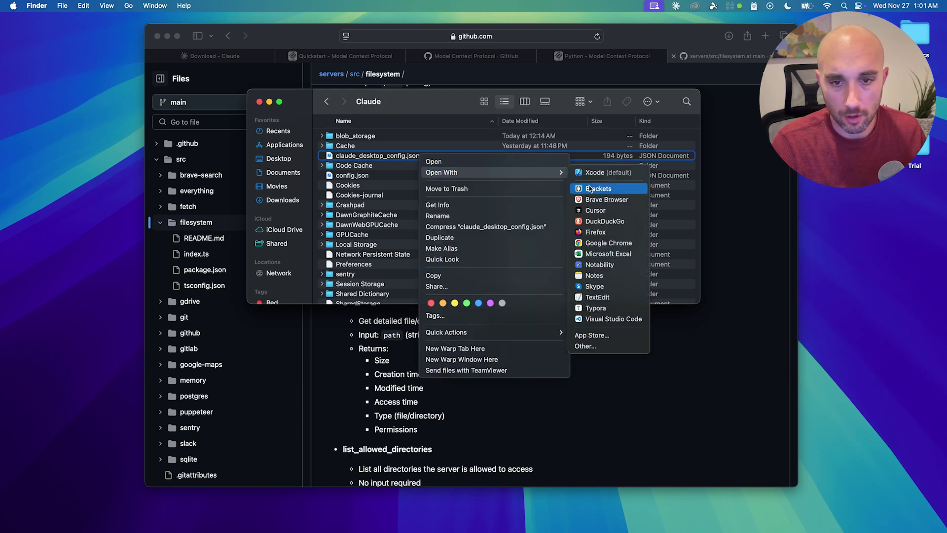
pyautogui.click(608, 296)
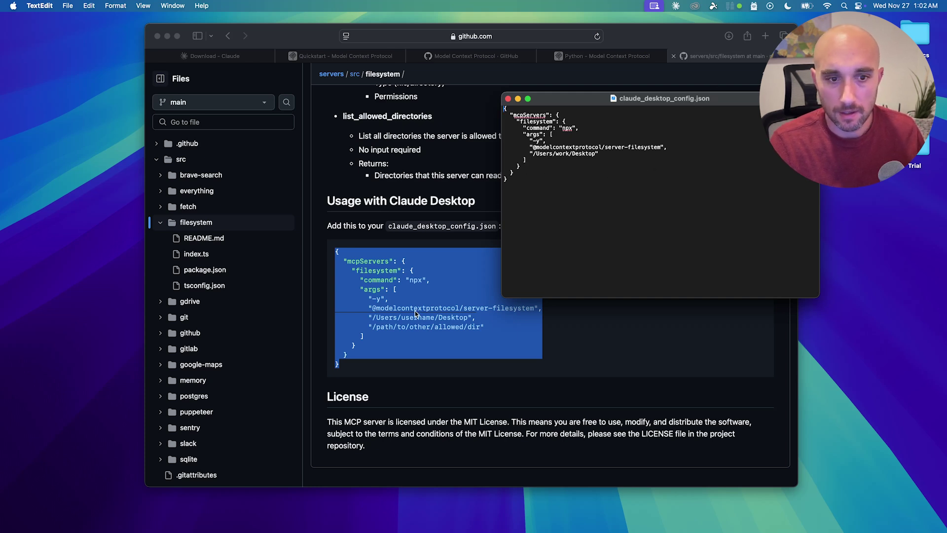
# Move the configuration file's window clear of the README example and compare the directory paths in both.
pyautogui.moveTo(572, 98); pyautogui.dragTo(652, 51)
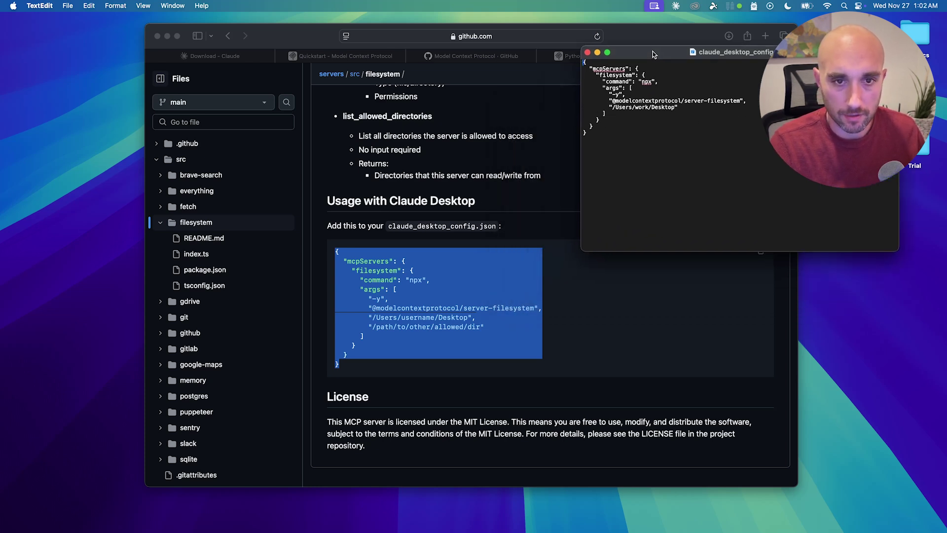
pyautogui.click(398, 329)
pyautogui.moveTo(485, 326); pyautogui.dragTo(367, 328)
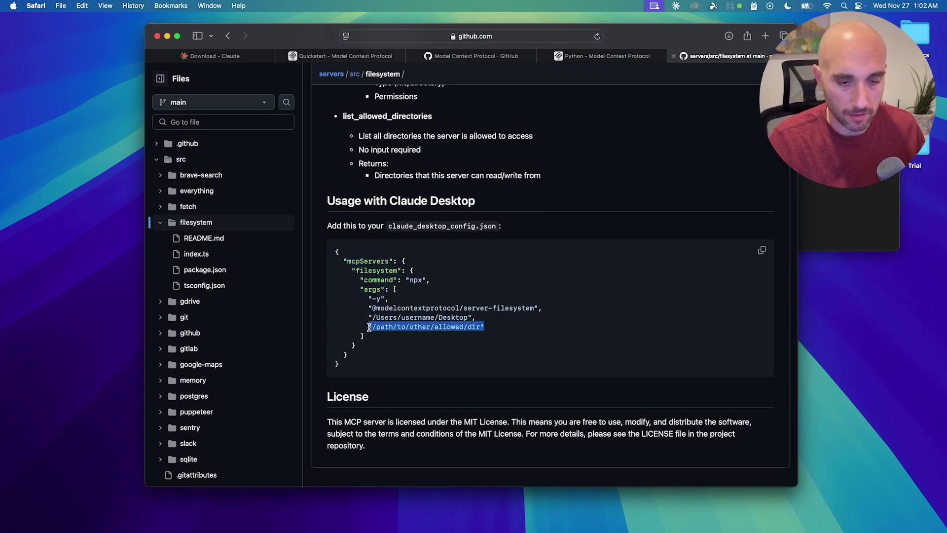
pyautogui.doubleClick(417, 317)
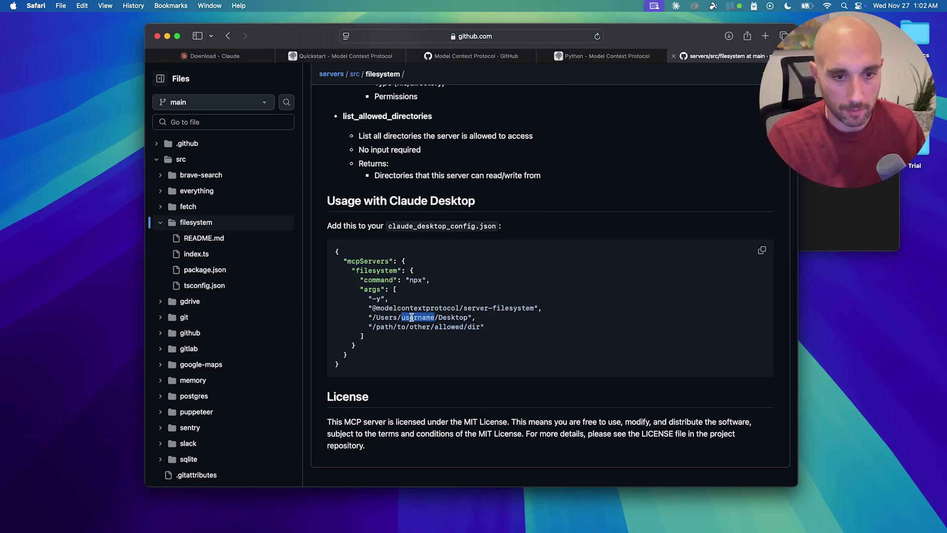
pyautogui.press('super+Tab')
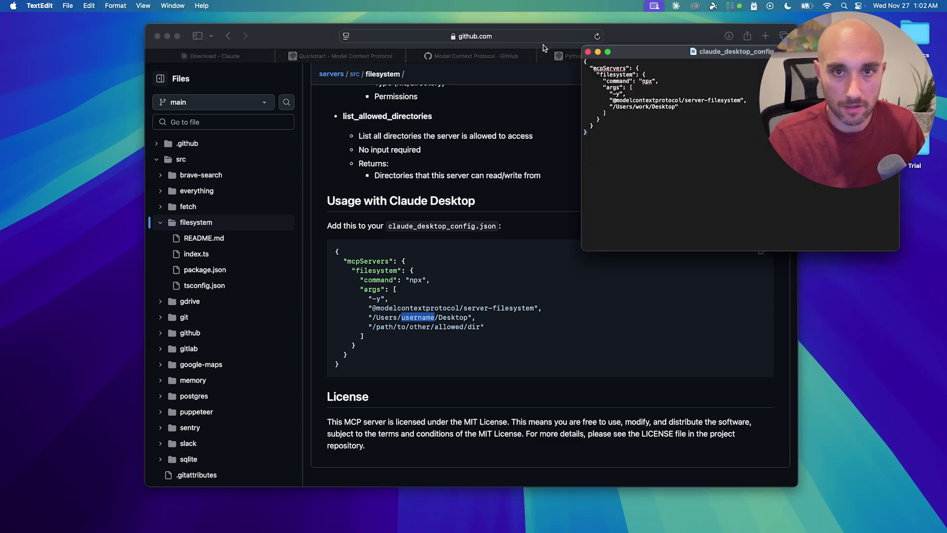
# Close the Claude folder window in Finder and switch to the Claude desktop app.
pyautogui.press('super+Tab')
pyautogui.click(259, 101)
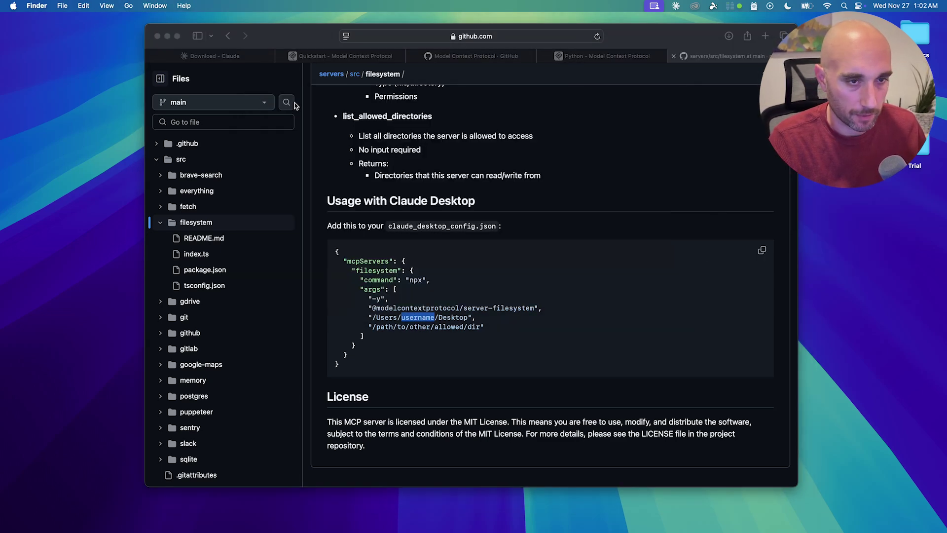
pyautogui.press('super+Tab')
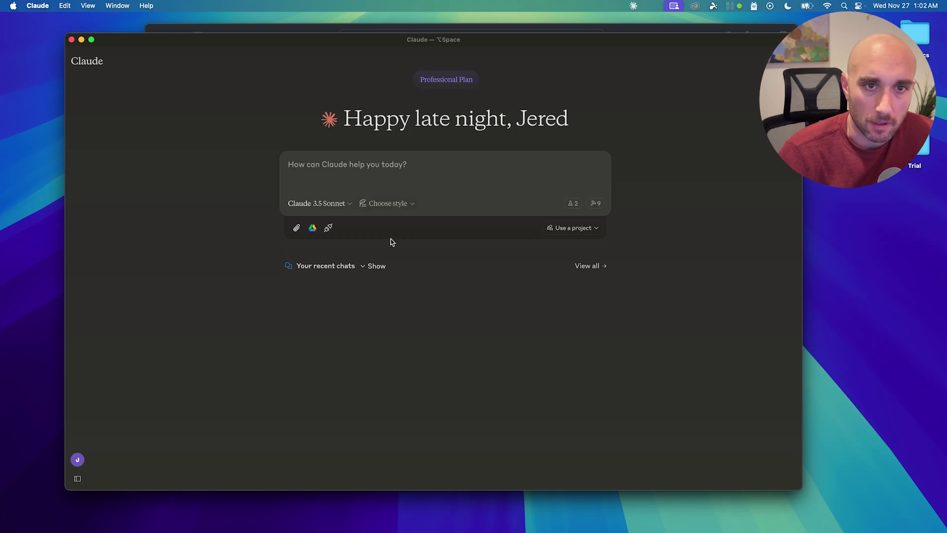
# View the MCP context-sharing information and read through the descriptions of the available MCP tools.
pyautogui.click(328, 228)
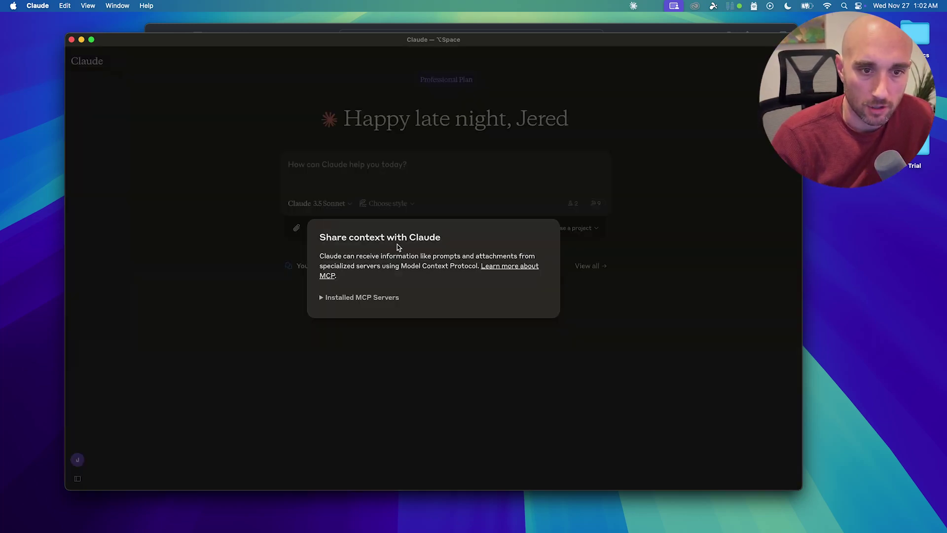
pyautogui.press('Escape')
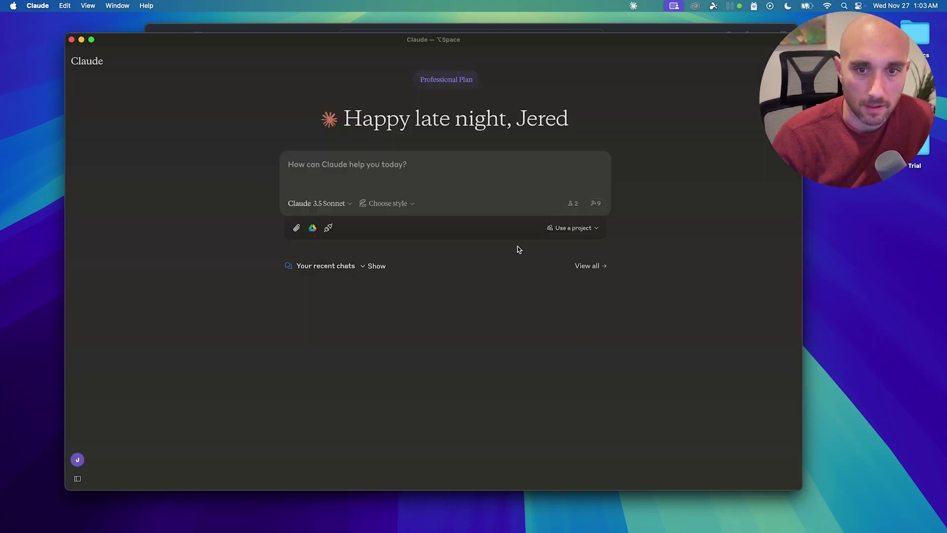
pyautogui.click(597, 204)
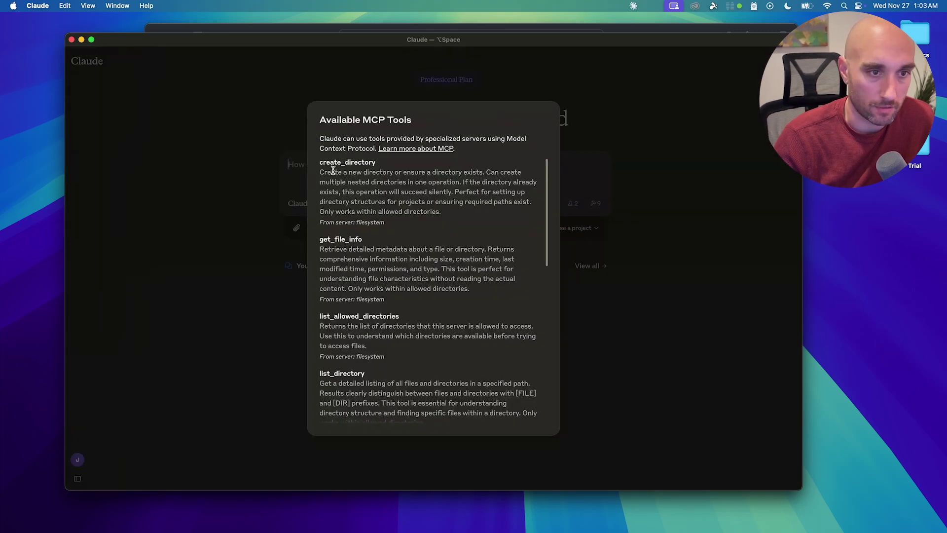
pyautogui.moveTo(324, 162); pyautogui.dragTo(365, 163)
pyautogui.click(357, 255)
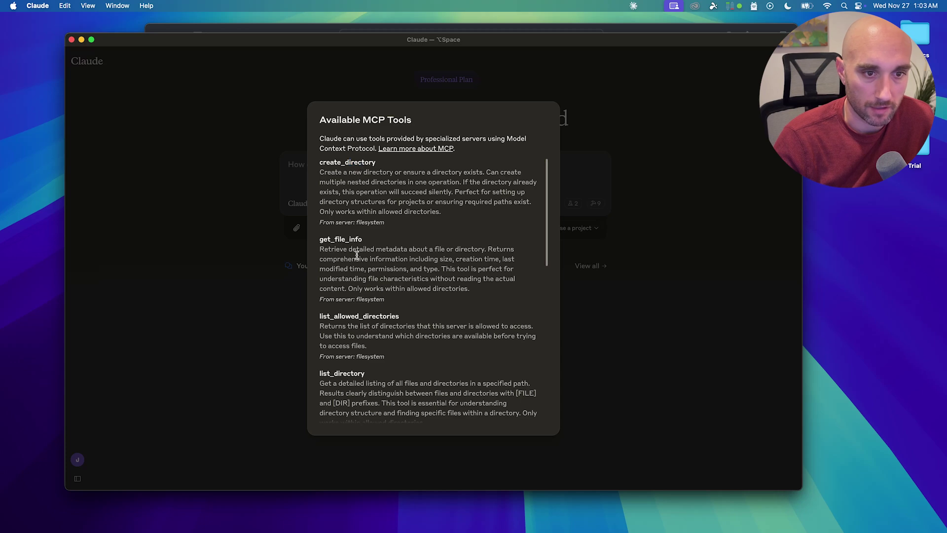
pyautogui.scroll(-1, 330, 315)
pyautogui.scroll(-1, 339, 355)
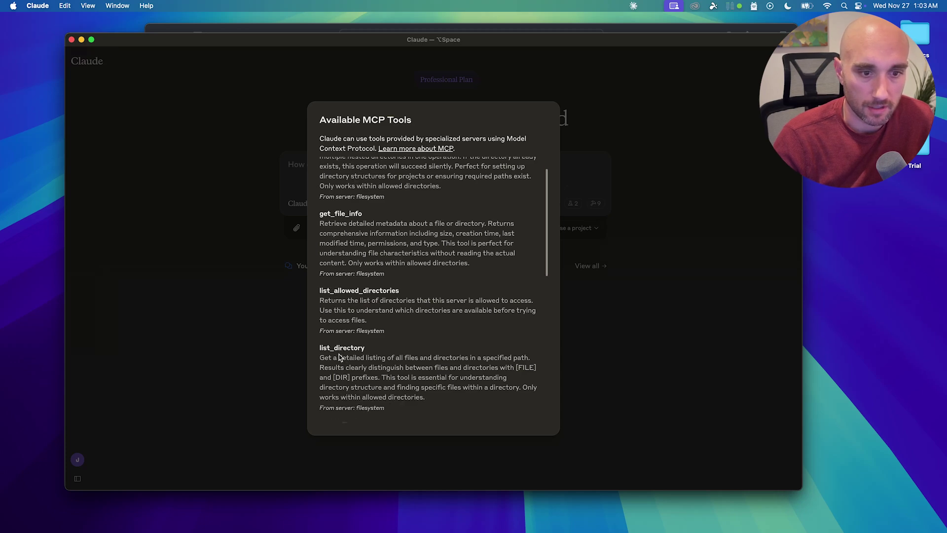
pyautogui.scroll(-6, 339, 354)
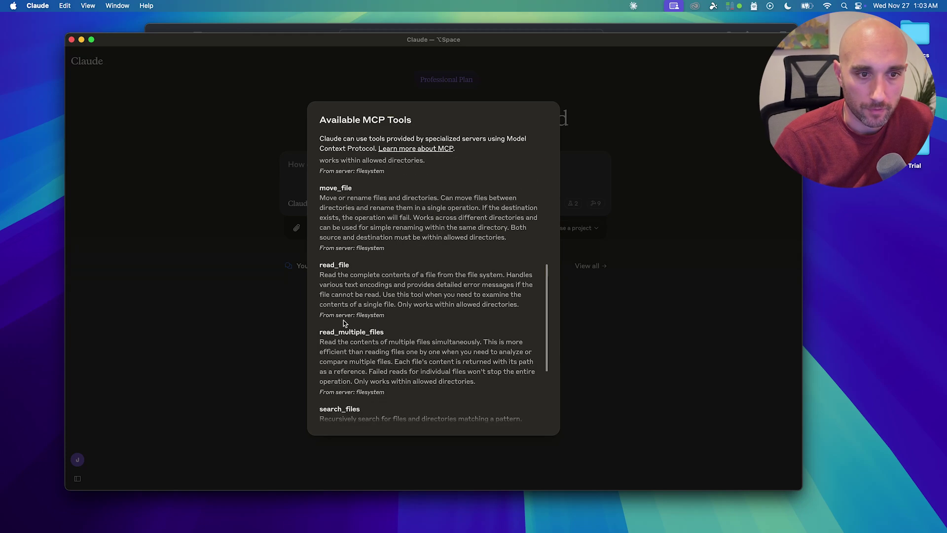
pyautogui.scroll(-5, 344, 321)
pyautogui.click(686, 323)
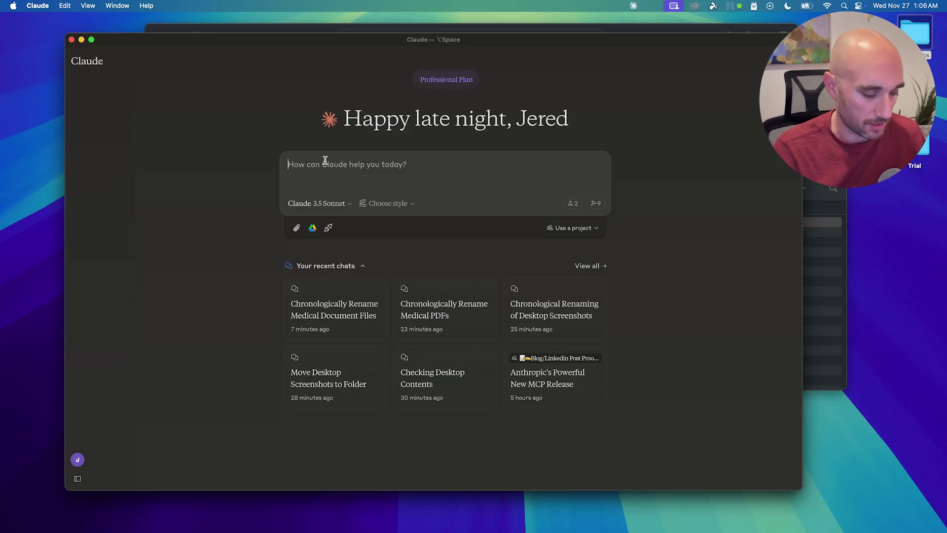
# Write a prompt asking to rename the PDFs in the desktop's Med Docs folder, numbered chronologically and formatted like "01 - MRI Result - 12.03.12".
pyautogui.write('ok the desktop there is a folder called Med Docs, in that folder there are a series of medical documents, all pdfs, each pdf has a date, in various formats ( i will provide a screenshot so you can see the different date formats), and then there is a name for the file. can you rename each file and preface each file with a number so that the files are in chronological order according to the date? the earliest file according to the date in the filename should be 1 and the most recent should be the last number...  I also want you fix the file name format so that they all match, i want you to rename each file name so that the type of the report comes first (all of the reports should have the same name so all MRIs should be MRI report, and also the date should all have the same structure like 12.01.24, i image the final naming should be like. "01 - MRI Result - 12.03.12"')
pyautogui.click(309, 164)
pyautogui.write('on')
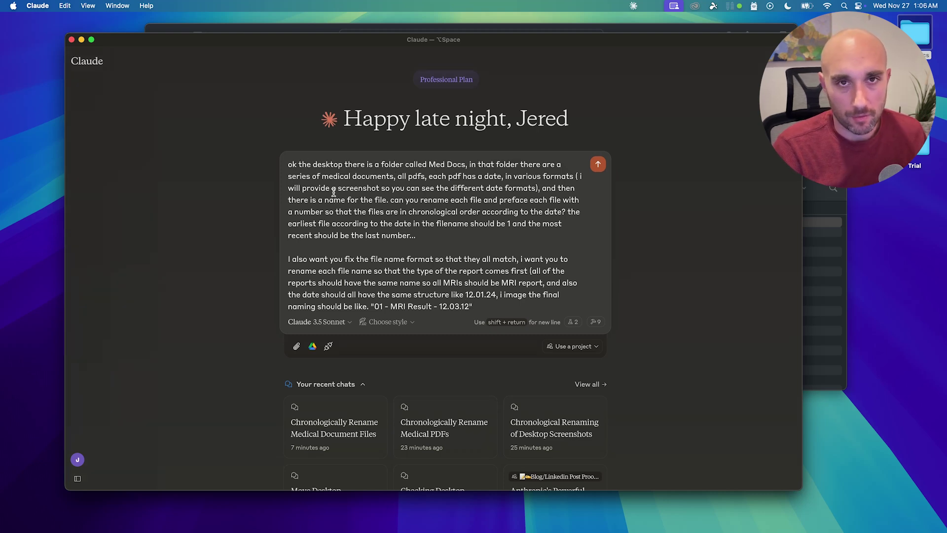
pyautogui.click(299, 164)
pyautogui.write('on')
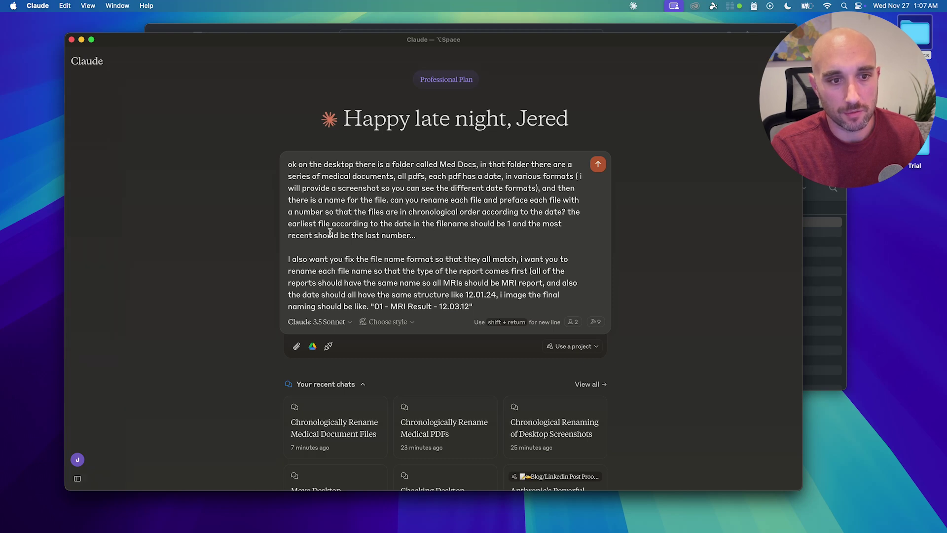
pyautogui.scroll(-1, 353, 232)
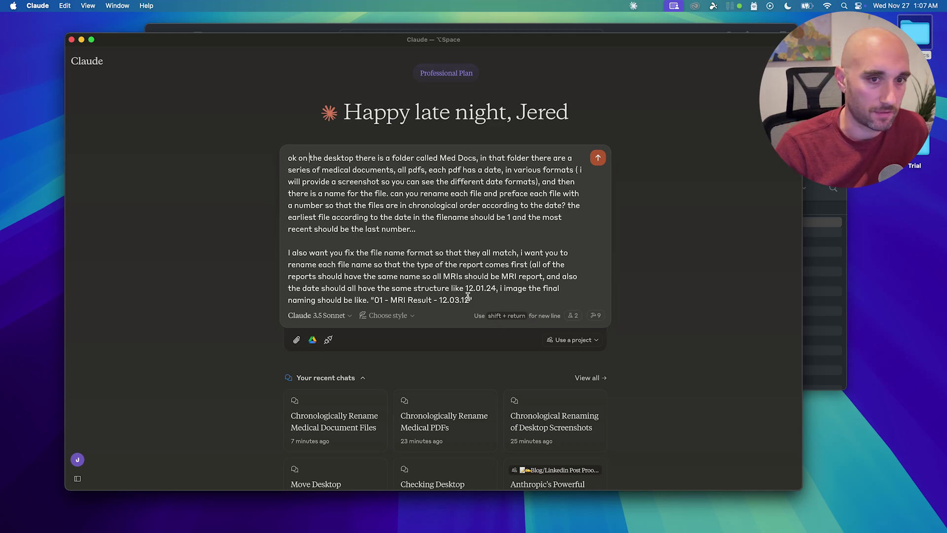
# Arrange the Claude window and the Med Docs Finder window side by side, making the Finder window wider to fit the full file names.
pyautogui.moveTo(424, 39); pyautogui.dragTo(362, 30)
pyautogui.moveTo(790, 188); pyautogui.dragTo(809, 67)
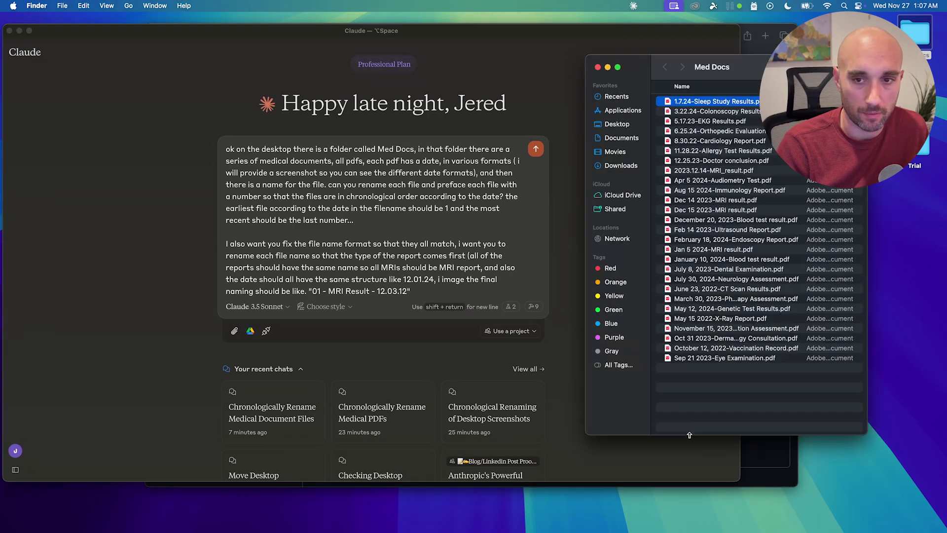
pyautogui.moveTo(682, 476); pyautogui.dragTo(681, 459)
pyautogui.moveTo(869, 235); pyautogui.dragTo(933, 235)
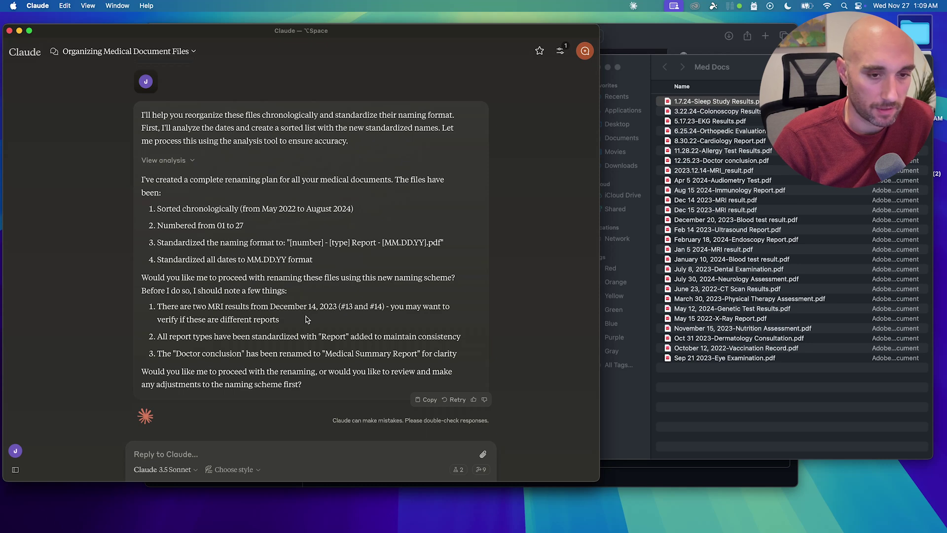
# Send the reply "you can go ahead, yes there were two mris on that day, you can choose whichever to put first".
pyautogui.write('you can')
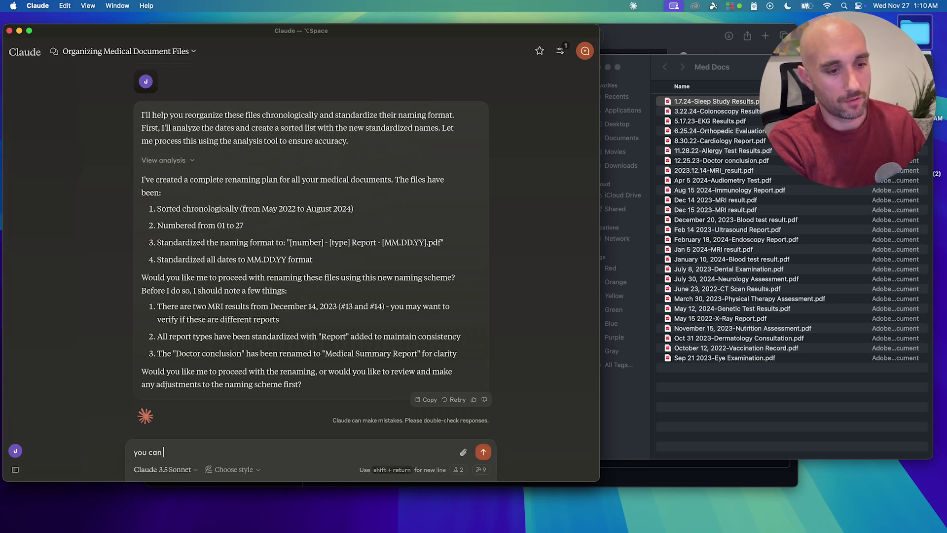
pyautogui.write(' go ahead, yes there were two mris on that day, you can choose whichever to put first')
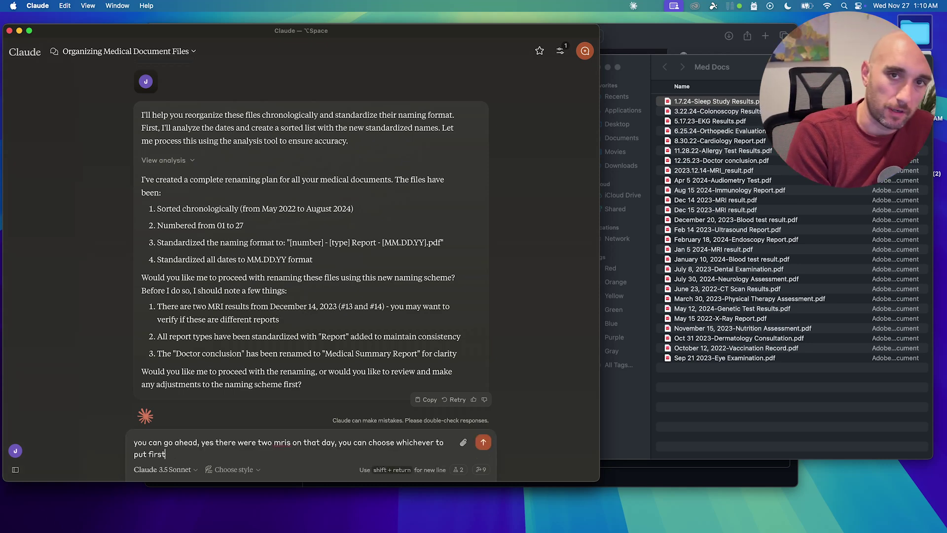
pyautogui.press('Return')
pyautogui.click(252, 293)
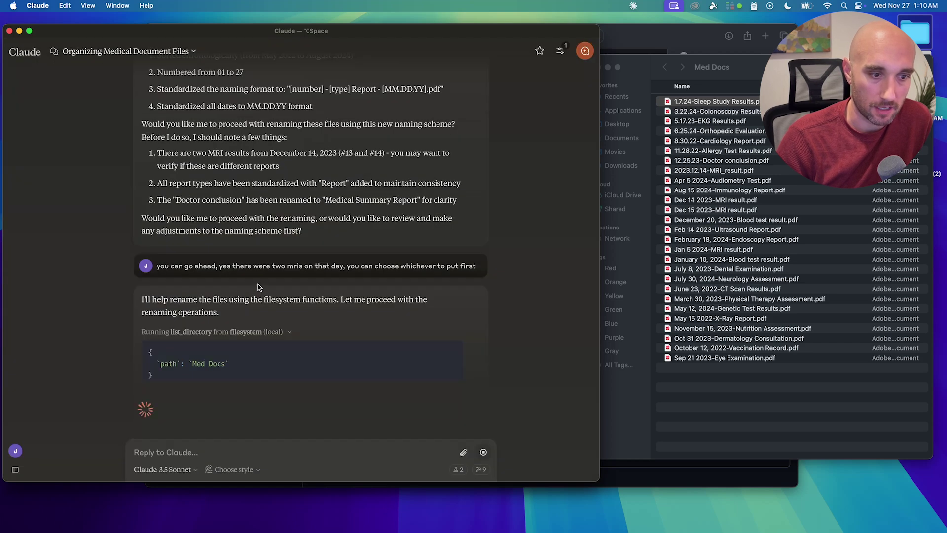